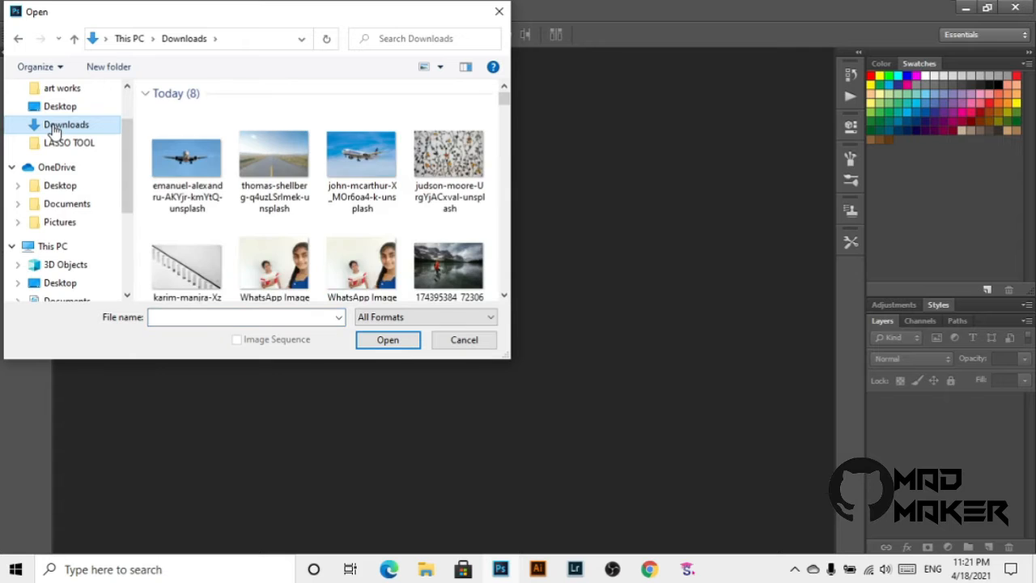
Step: Open the Air Canada airplane photo and the empty-road photo from the Downloads folder
double_click(349, 164)
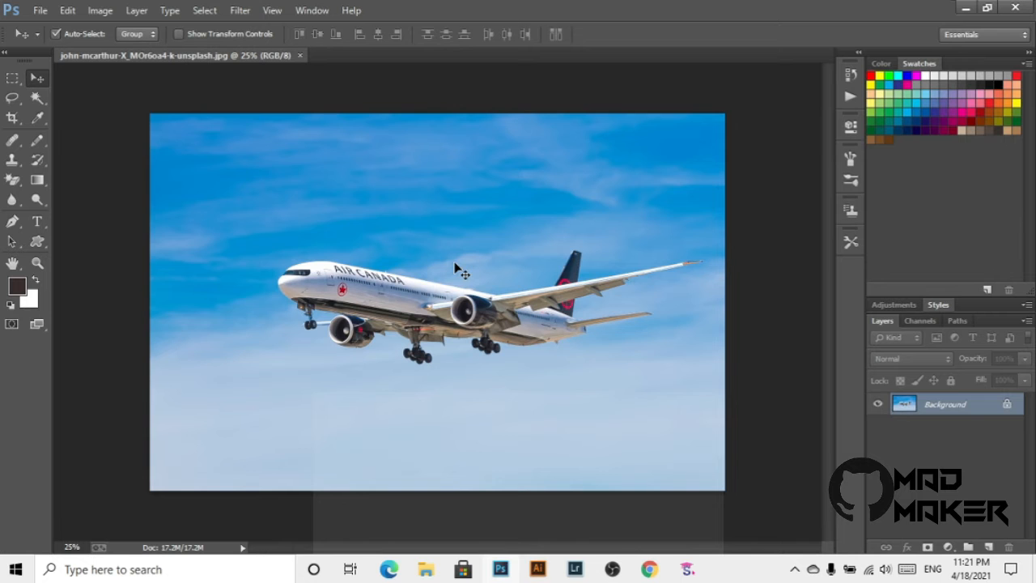
click(43, 14)
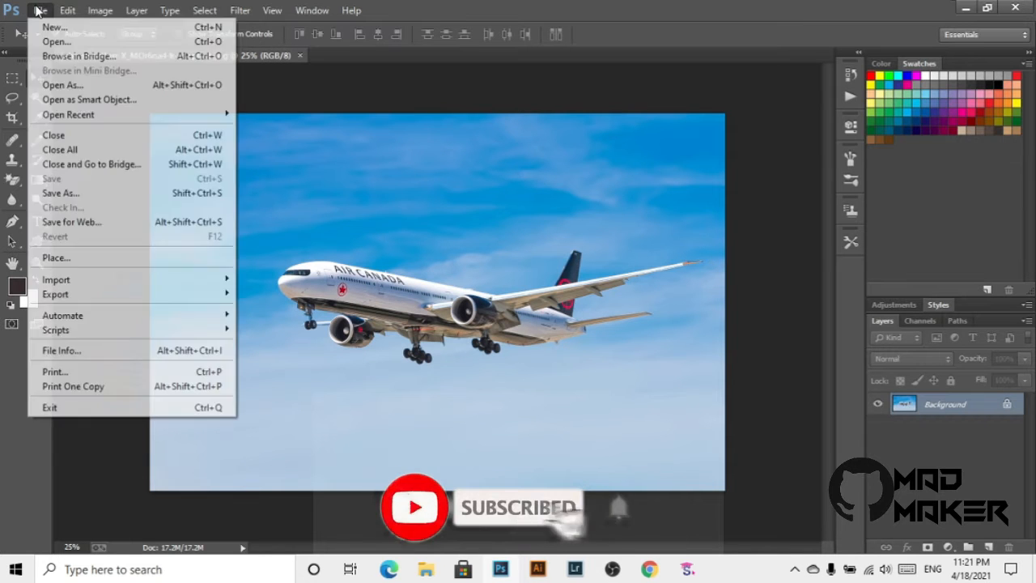
click(350, 132)
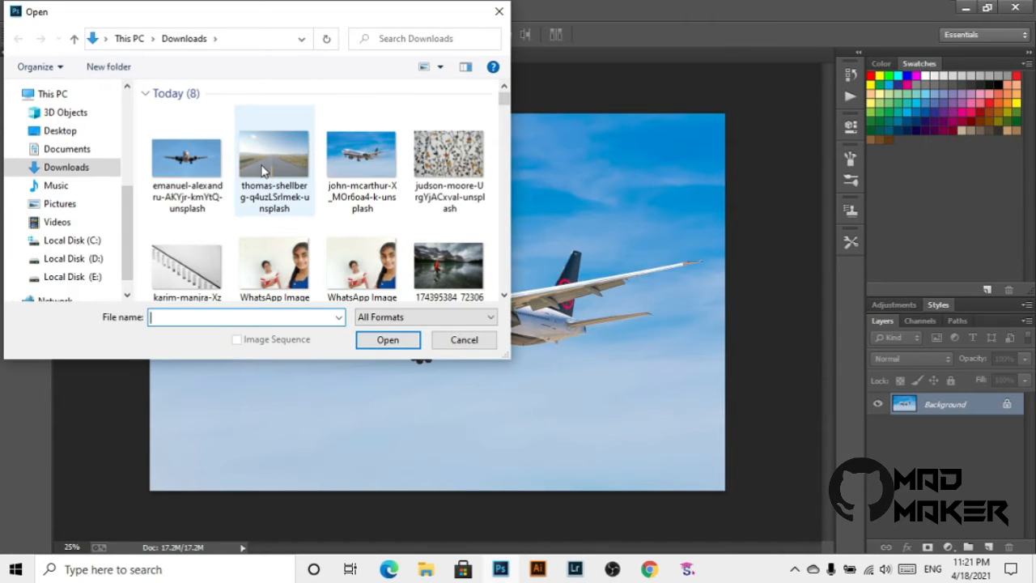
key(Escape)
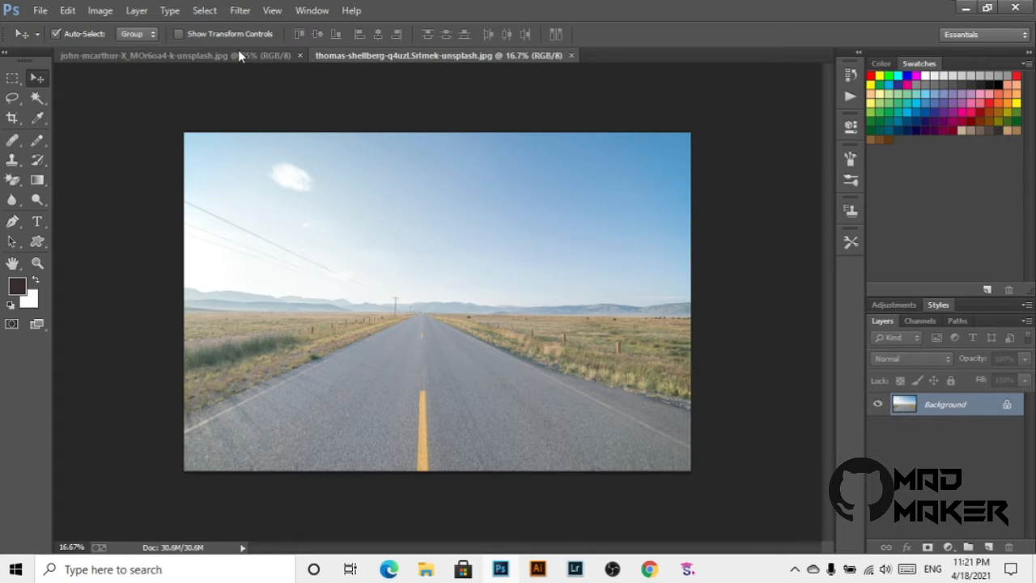
Step: In the airplane photo, select the sky above, behind and below the plane with the Quick Selection tool
click(241, 55)
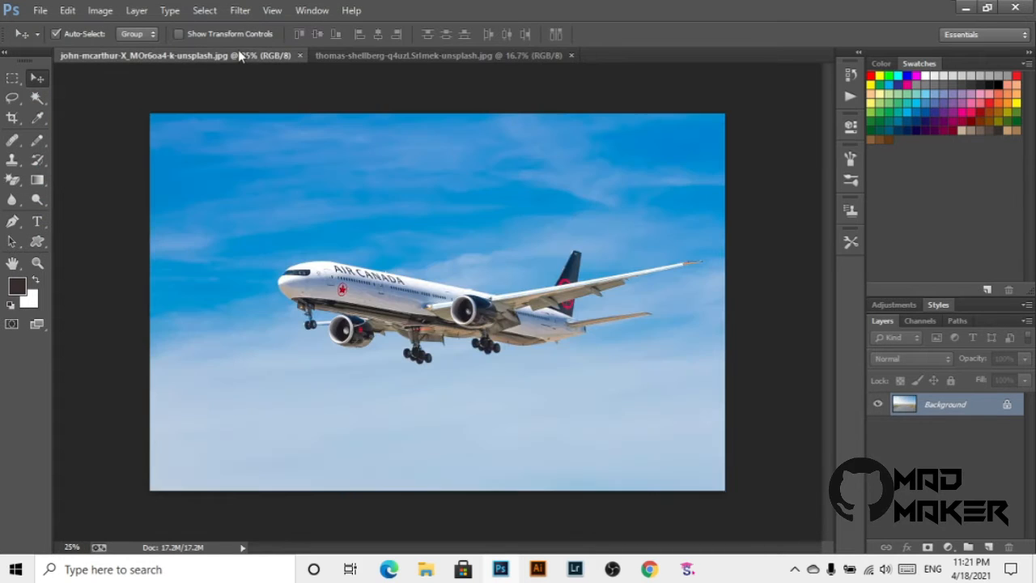
click(37, 97)
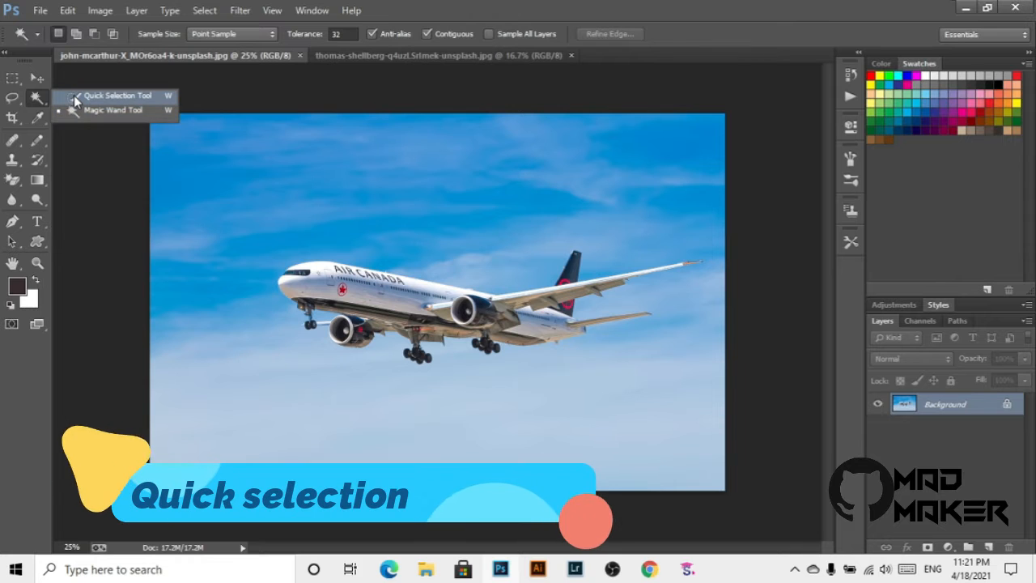
click(74, 99)
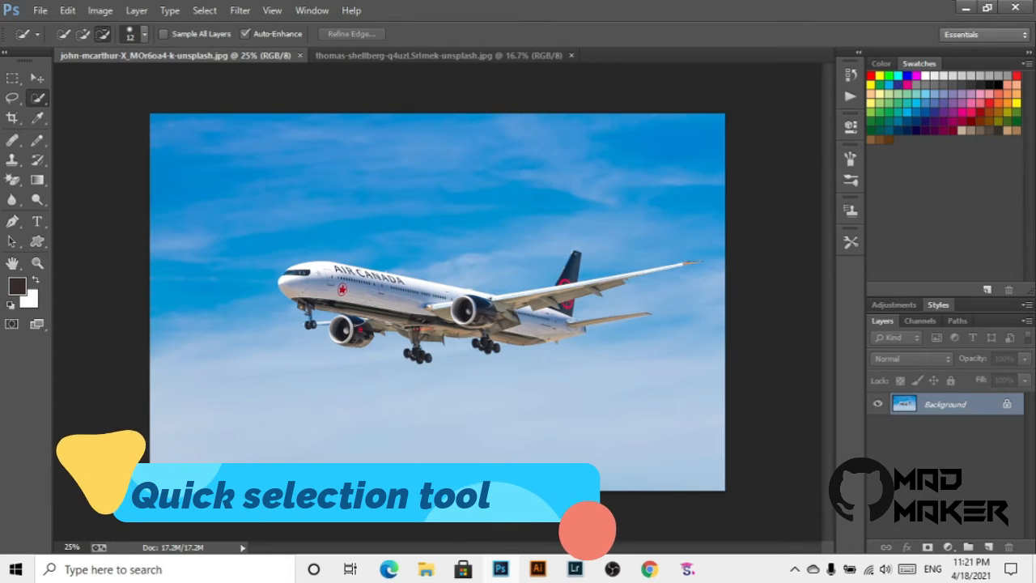
drag(167, 123, 658, 127)
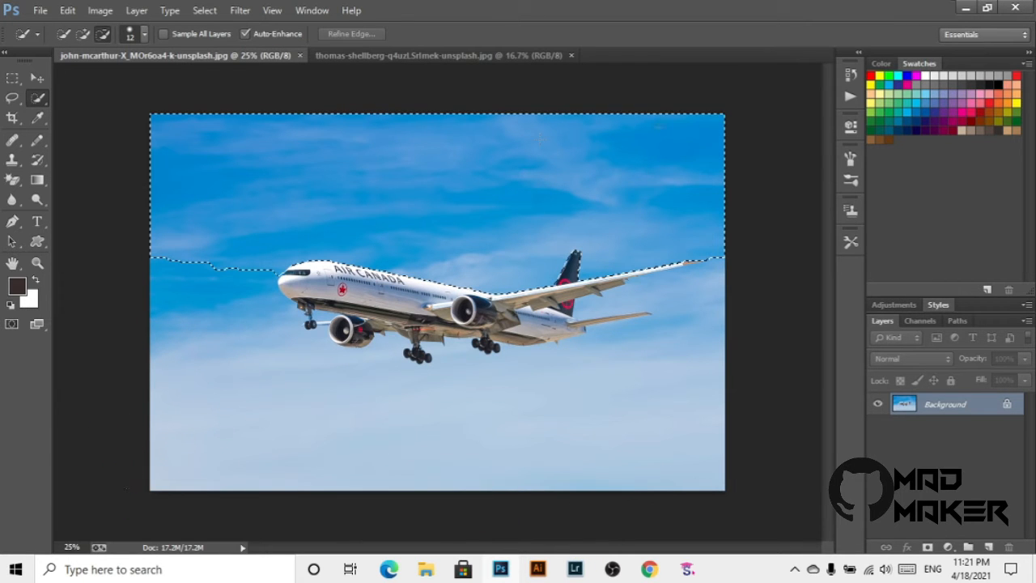
drag(691, 280, 649, 293)
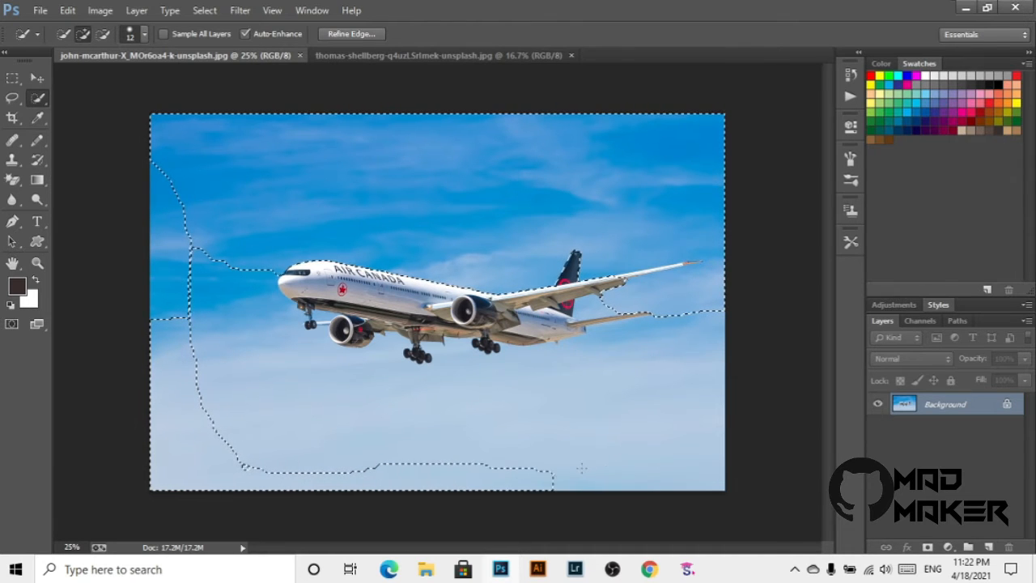
drag(719, 455, 708, 390)
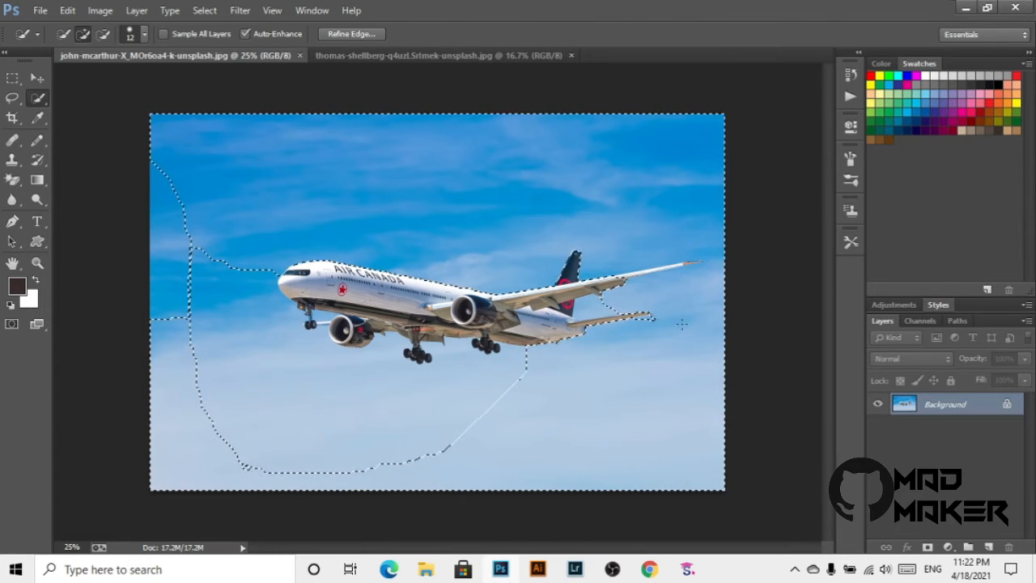
drag(170, 273, 170, 284)
drag(164, 353, 163, 369)
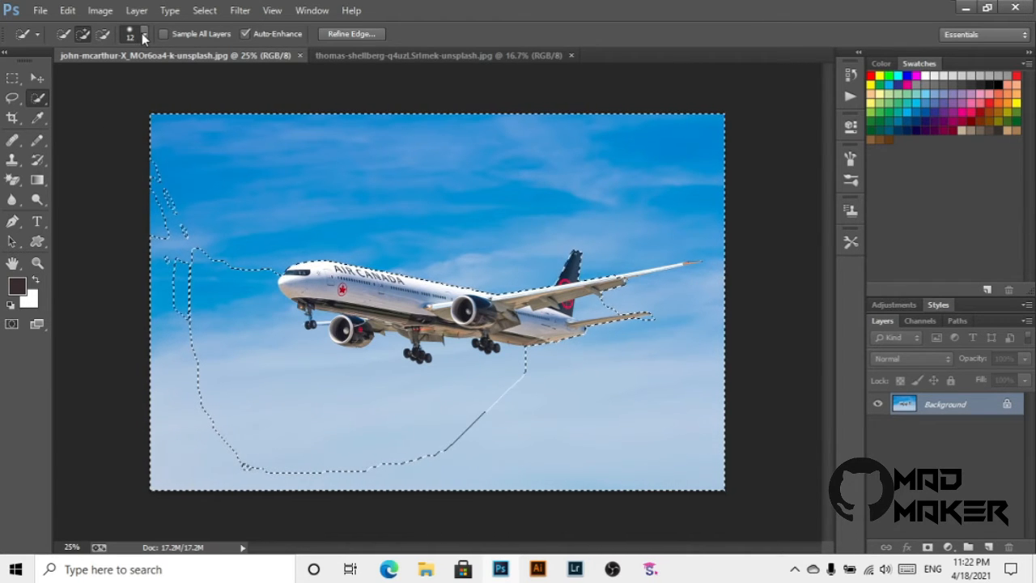
Step: Set the Quick Selection brush size to 41 px and add the remaining sky around the nose and underside of the airplane
right_click(146, 77)
drag(71, 78, 88, 81)
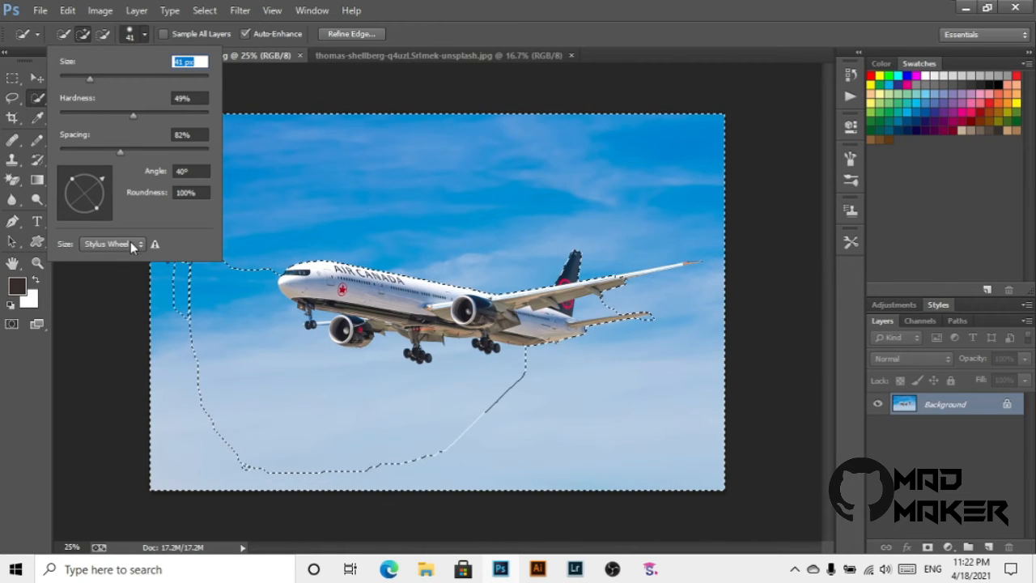
click(98, 330)
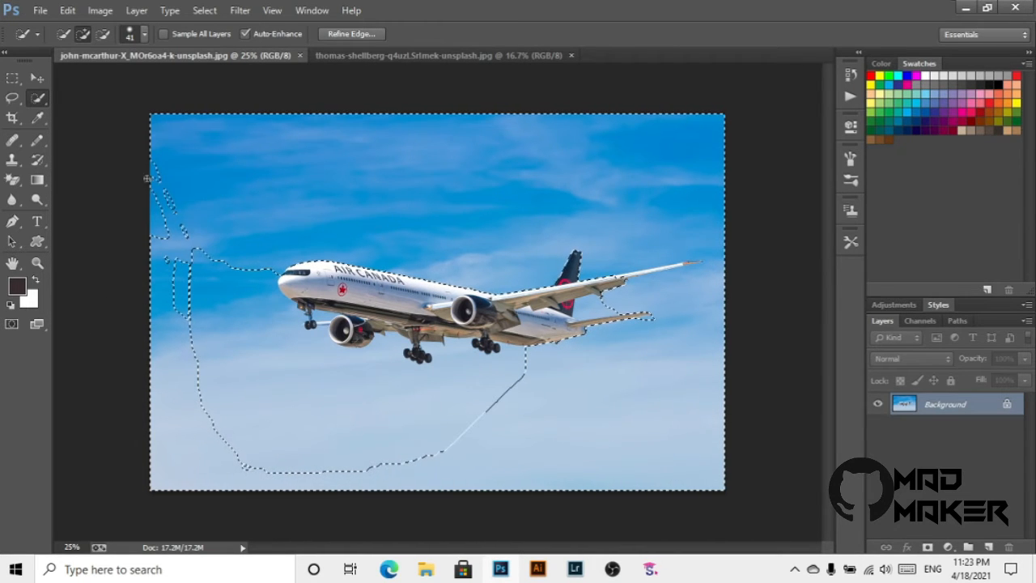
drag(151, 249, 228, 316)
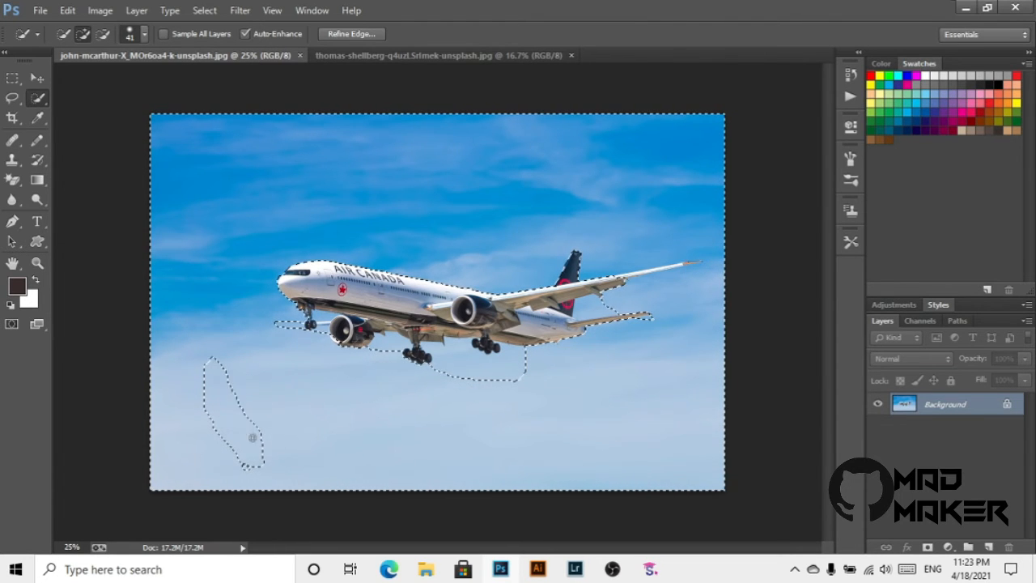
drag(236, 376, 225, 377)
drag(221, 418, 223, 430)
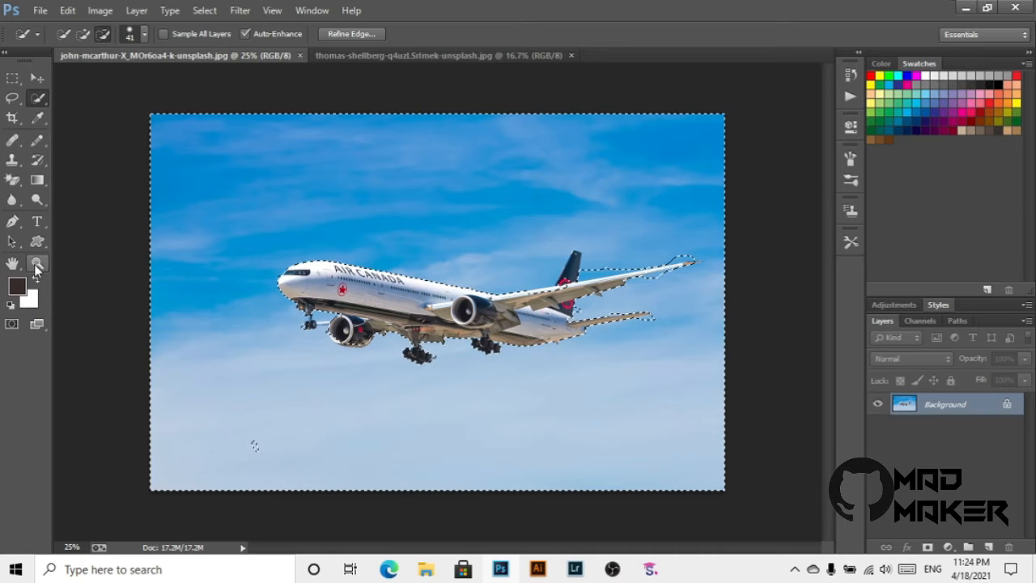
Step: Refine the sky selection along the airplane's wings, tail and landing gear with a 15 px Quick Selection brush
click(37, 262)
drag(399, 245, 445, 278)
drag(474, 548, 529, 548)
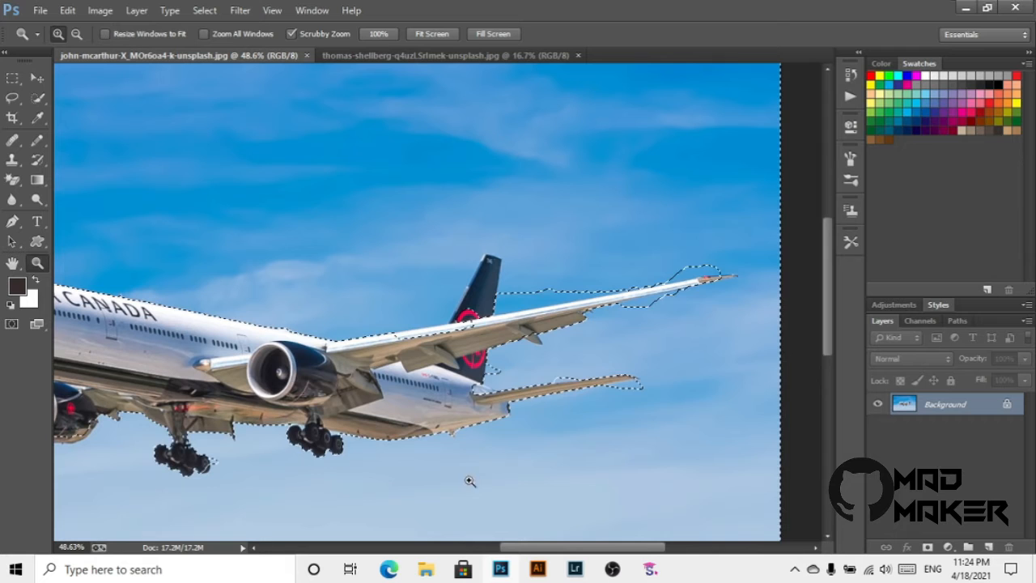
click(37, 98)
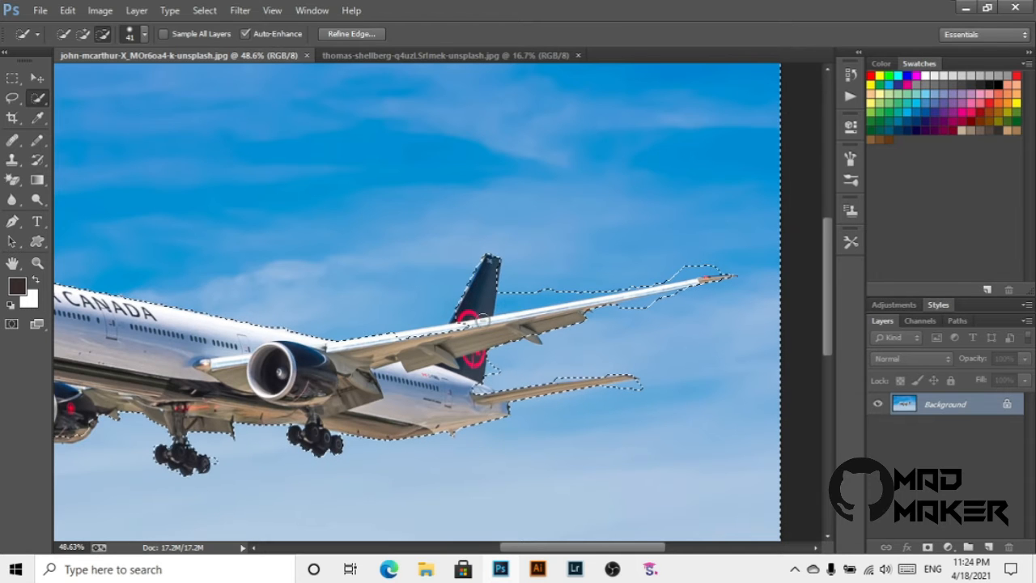
drag(615, 548, 560, 553)
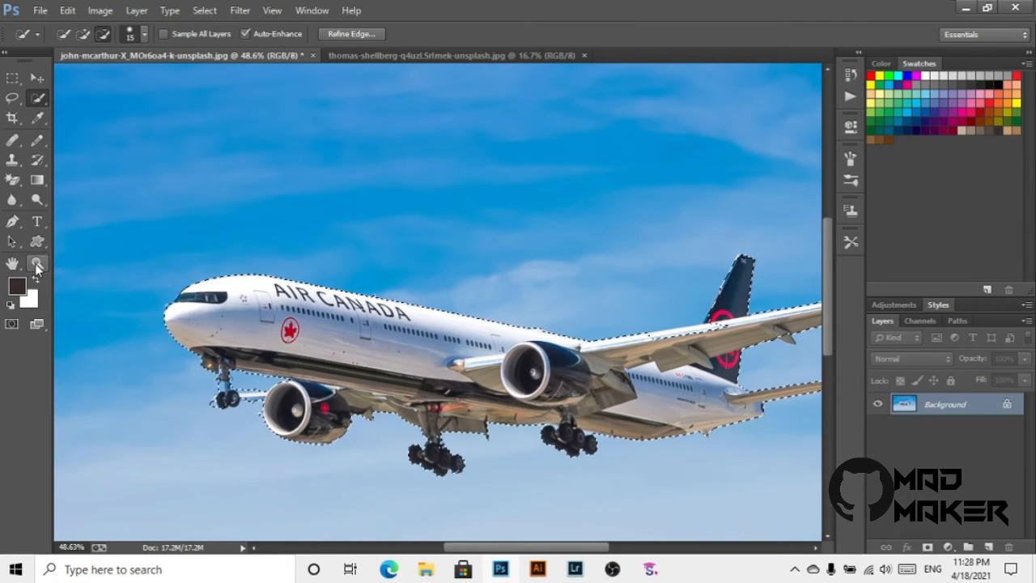
click(38, 263)
drag(173, 206, 132, 140)
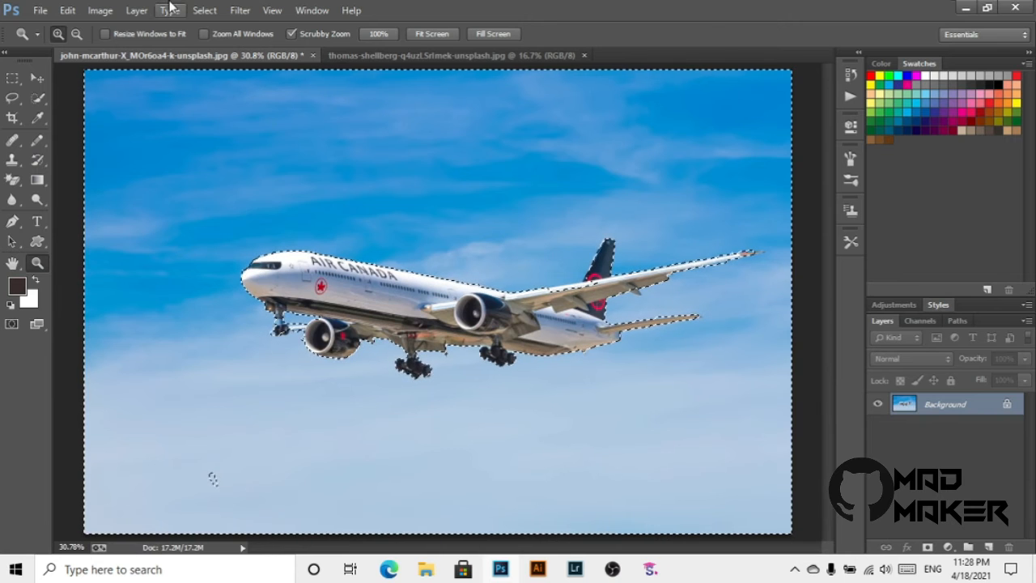
Step: Invert the sky selection so that only the airplane is selected
key(v)
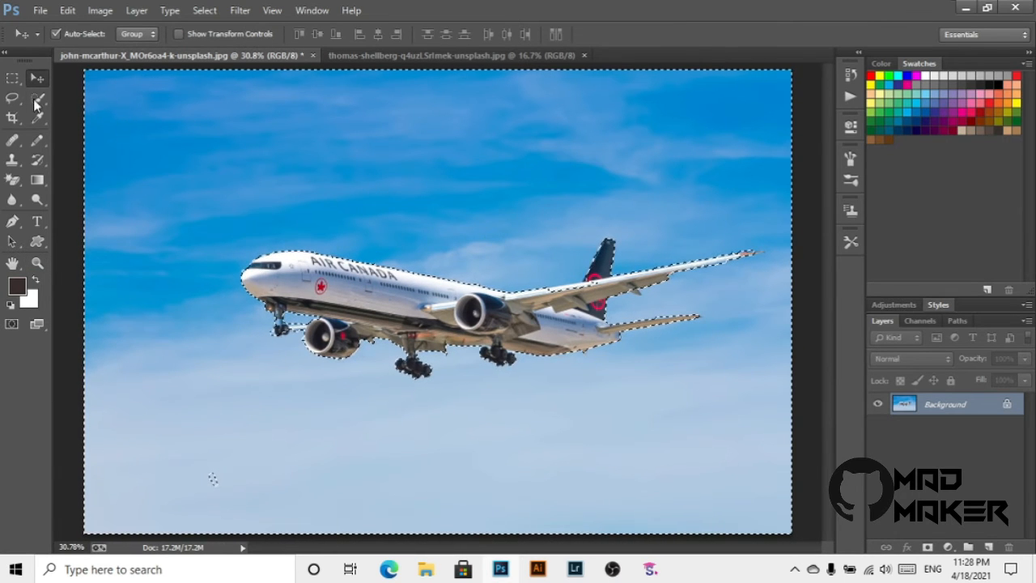
key(w)
right_click(338, 273)
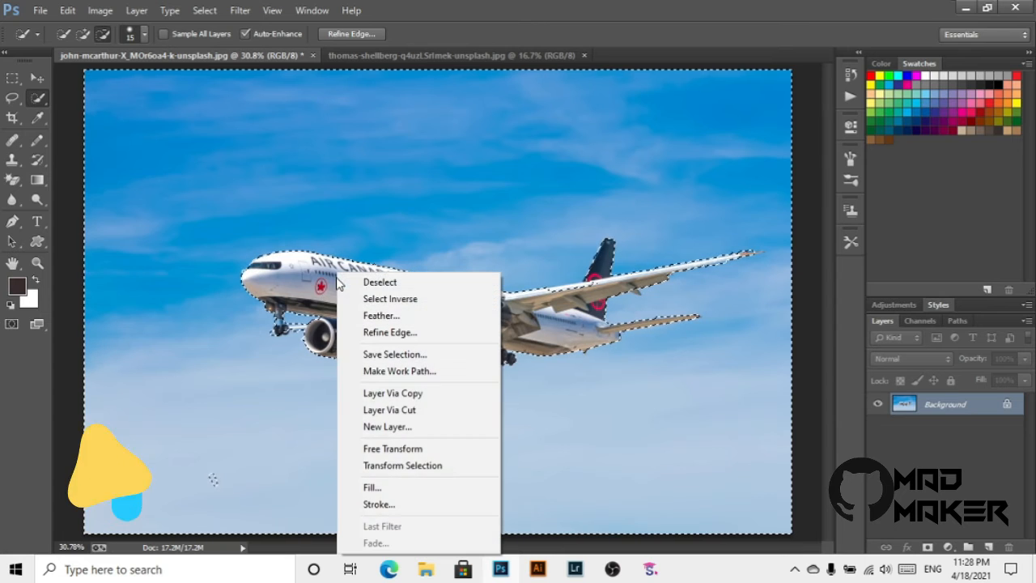
click(390, 301)
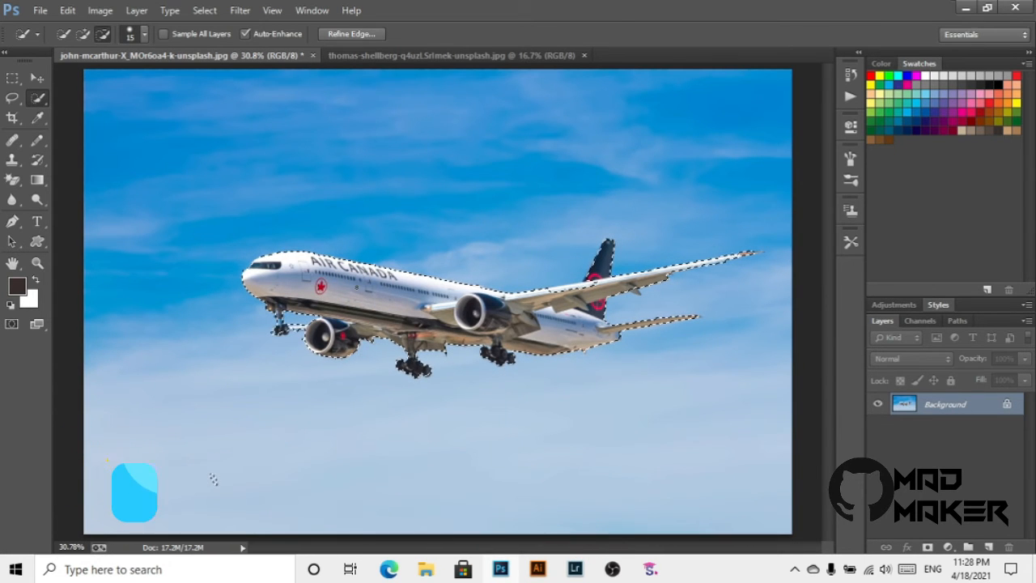
right_click(357, 287)
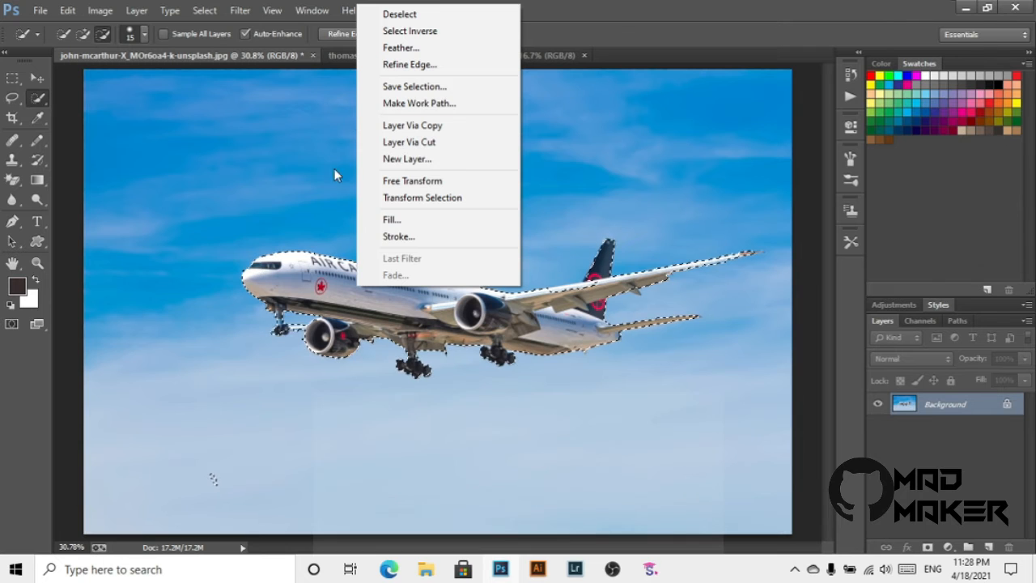
key(Escape)
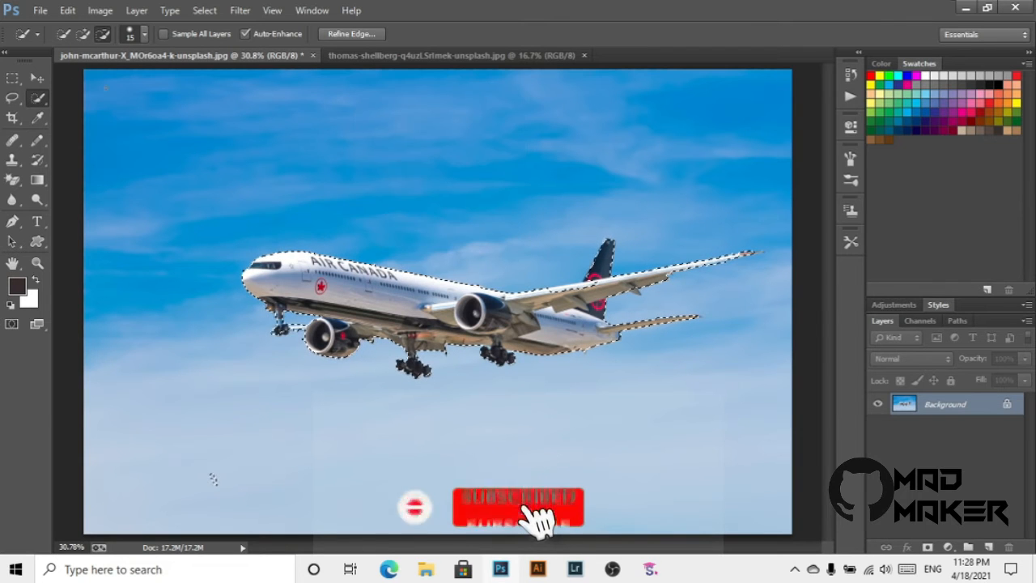
Step: Copy the selected airplane into the road photo and move it up into the sky above the road
click(68, 11)
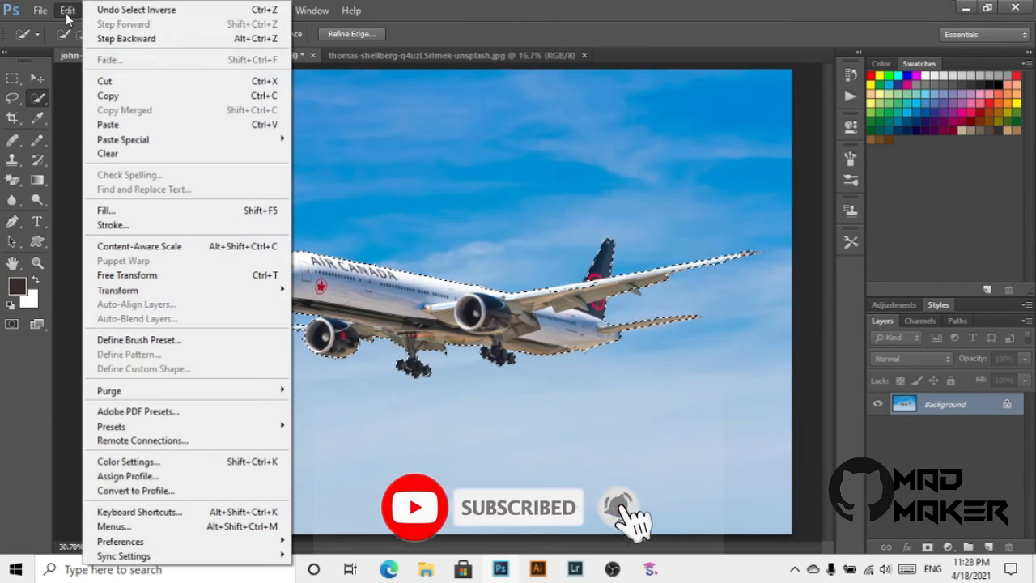
click(129, 95)
click(394, 56)
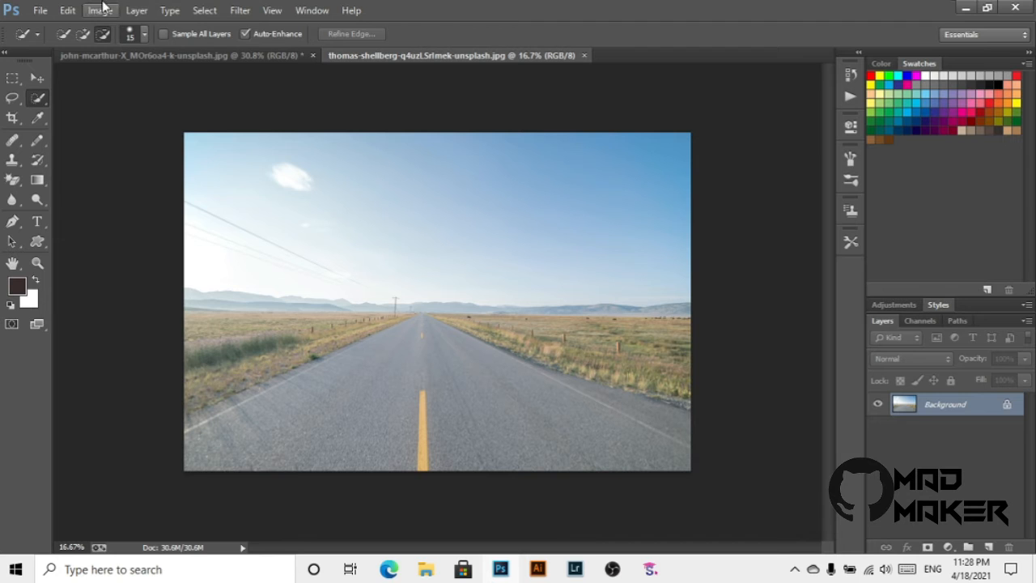
click(68, 10)
click(152, 125)
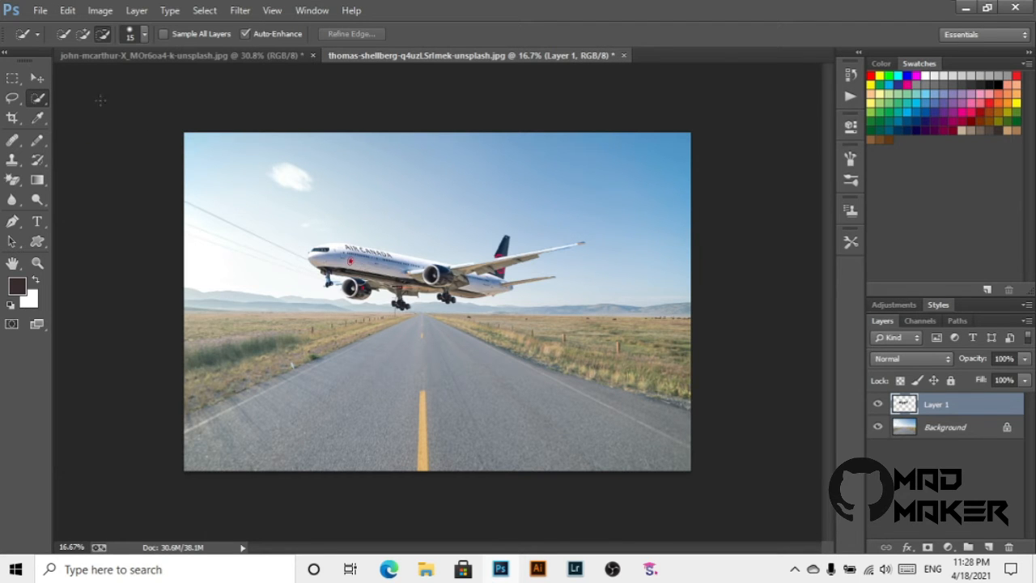
click(37, 77)
drag(349, 267, 353, 233)
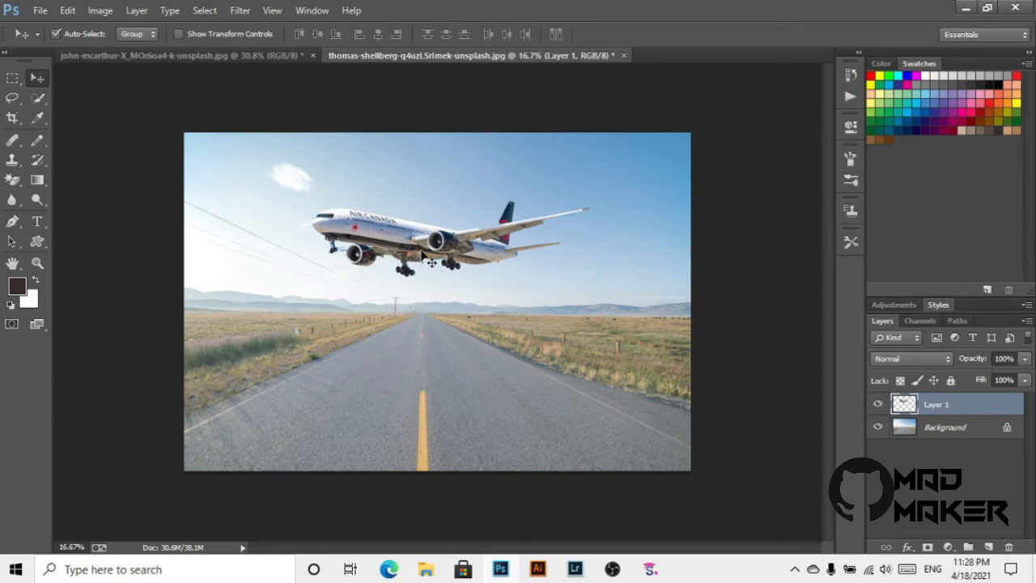
Step: Save the composite to Downloads as a JPEG named szrt, with Maximum quality 10 and the Progressive format with 3 scans
click(39, 10)
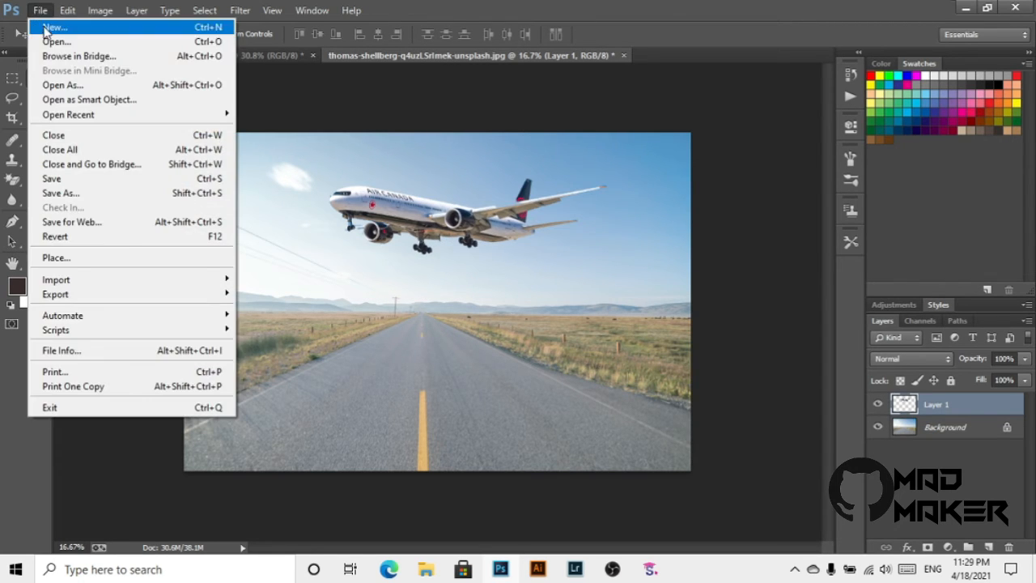
click(89, 192)
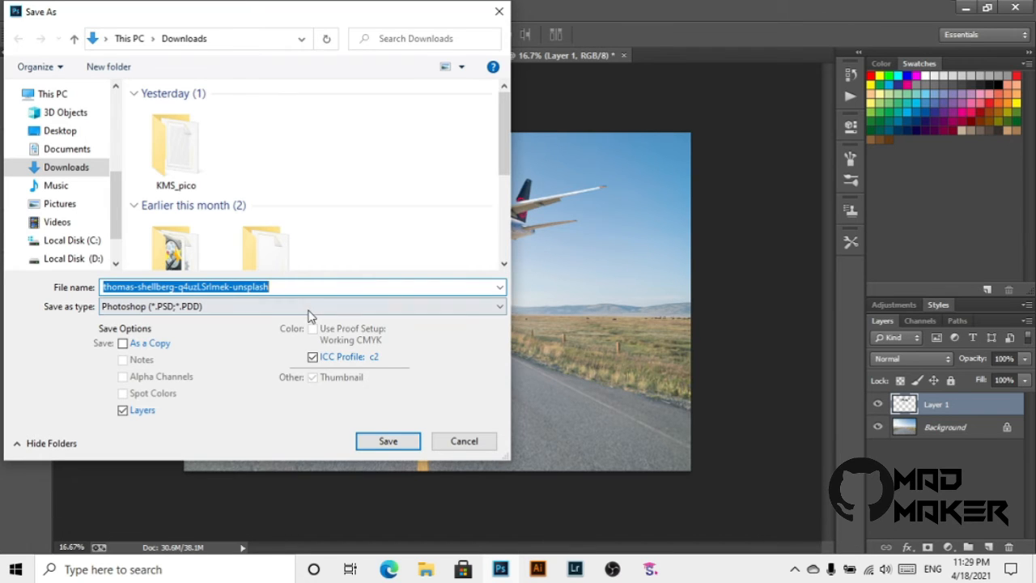
click(271, 306)
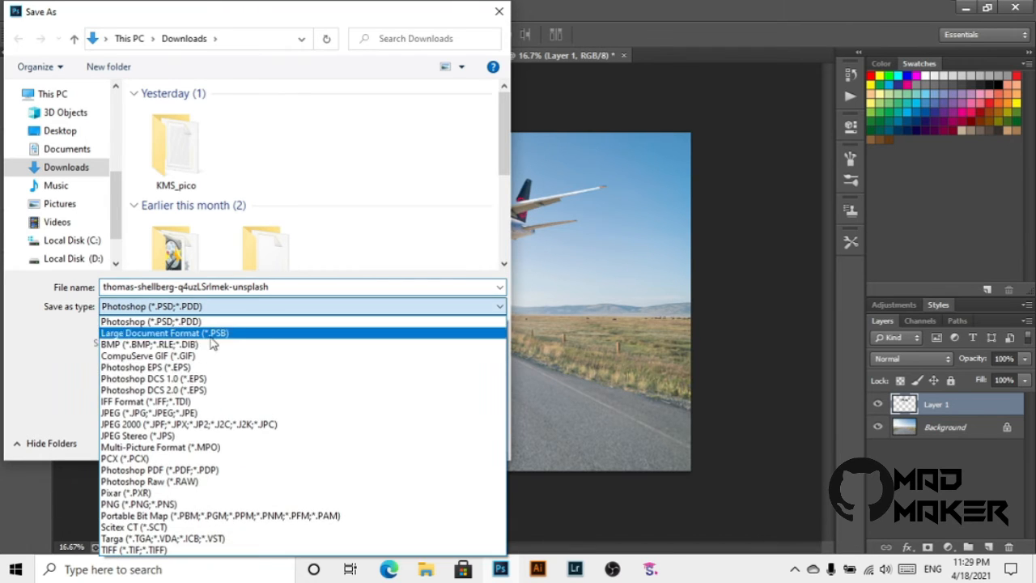
click(184, 413)
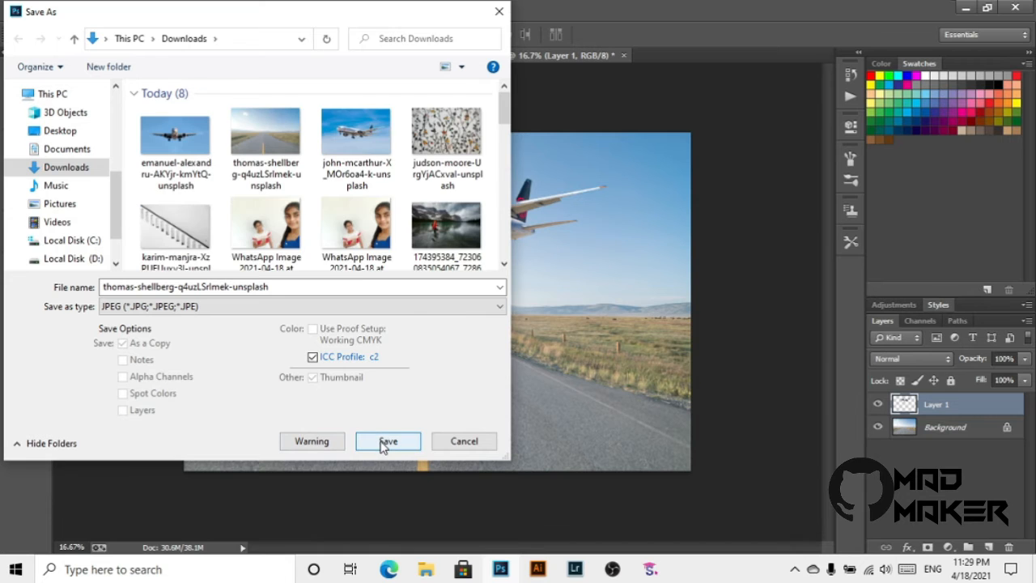
drag(315, 285, 114, 288)
text(szrt)
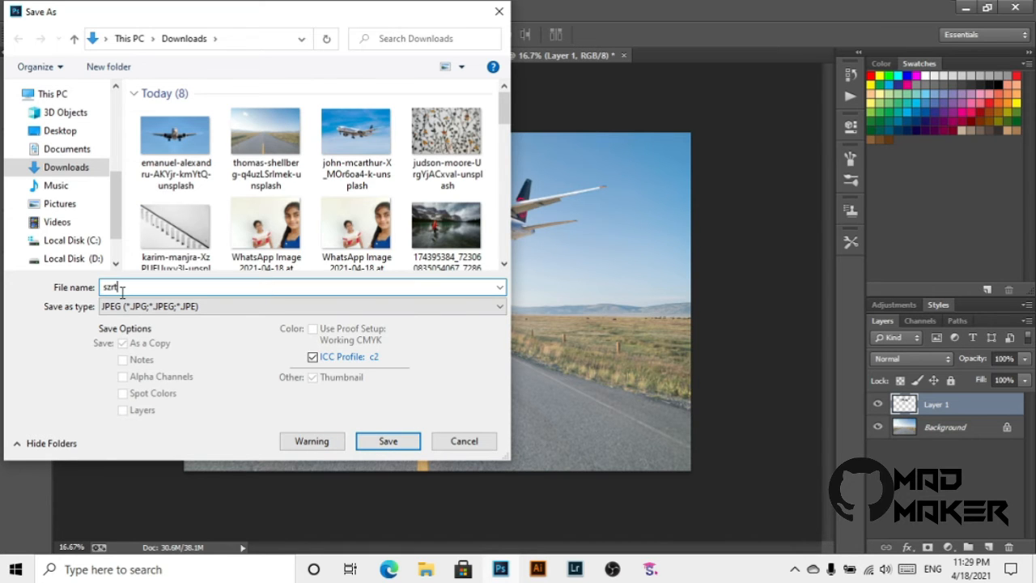
click(384, 443)
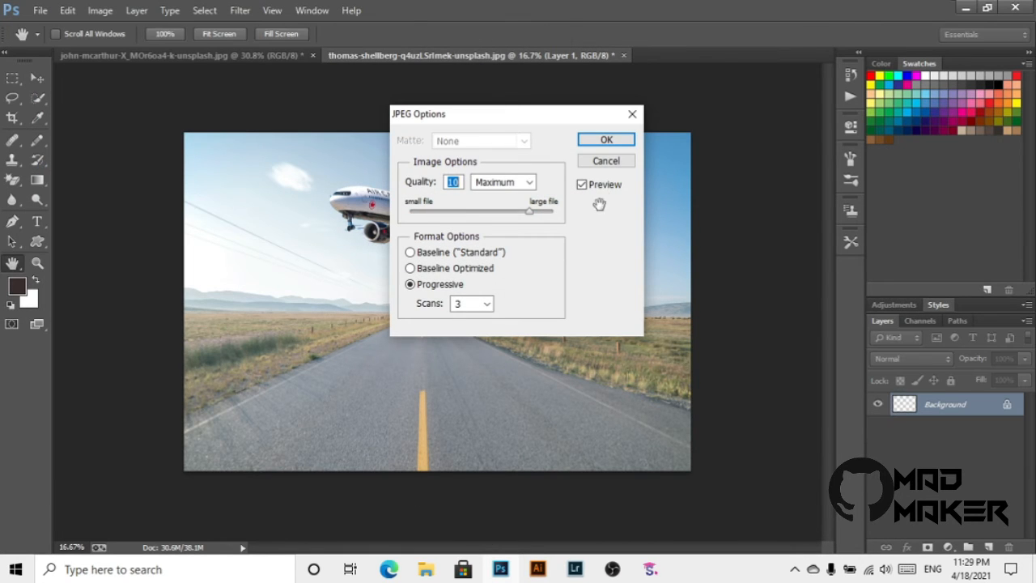
click(604, 140)
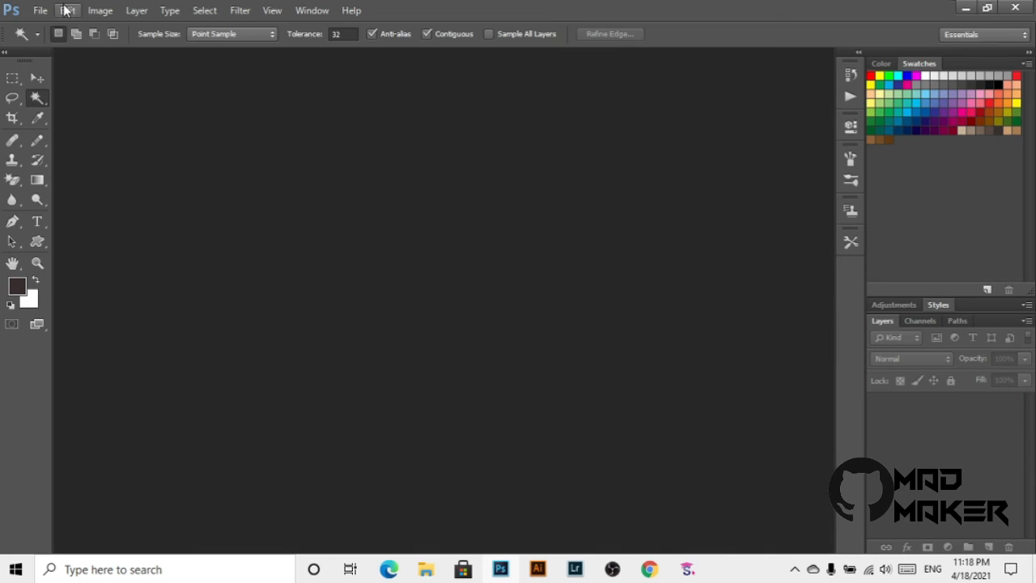
Step: Open the front-view airplane photo and the empty road photo from the Downloads folder
click(40, 10)
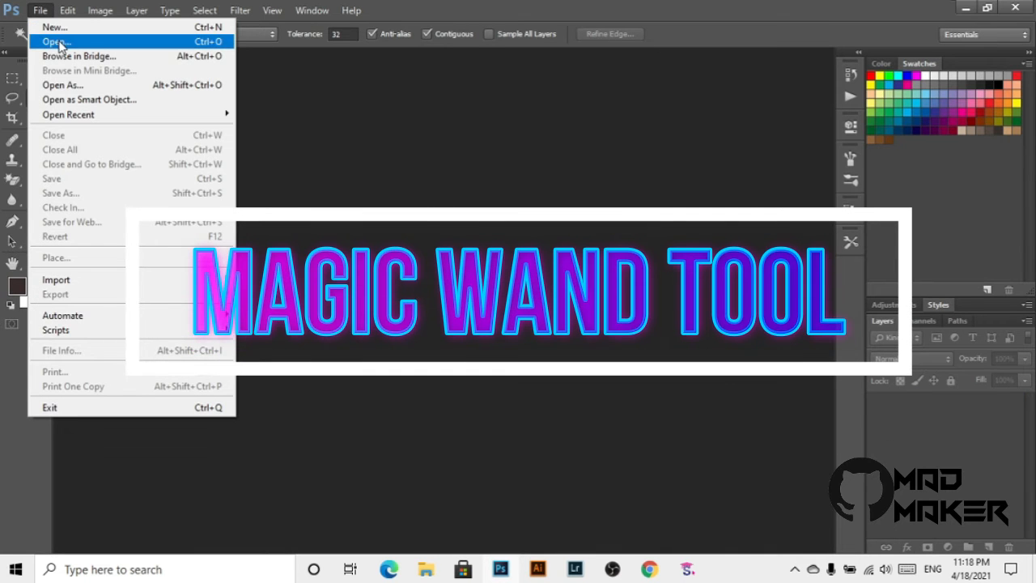
click(58, 42)
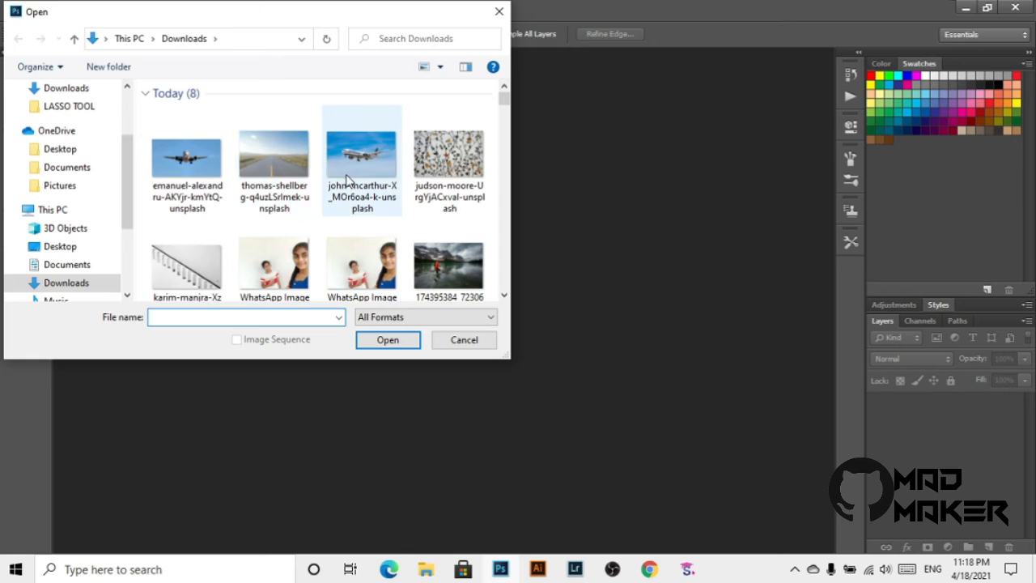
double_click(178, 156)
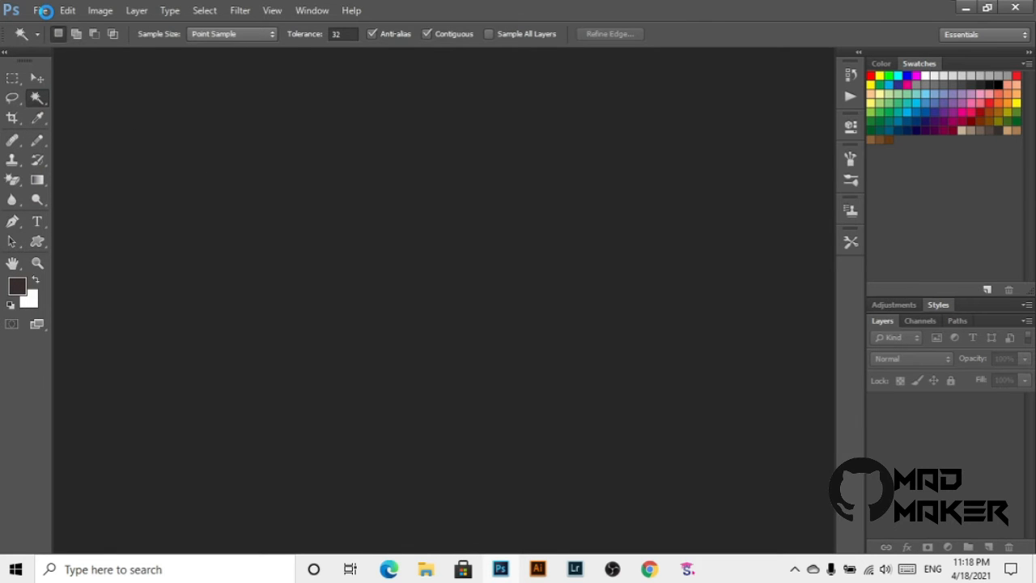
click(42, 10)
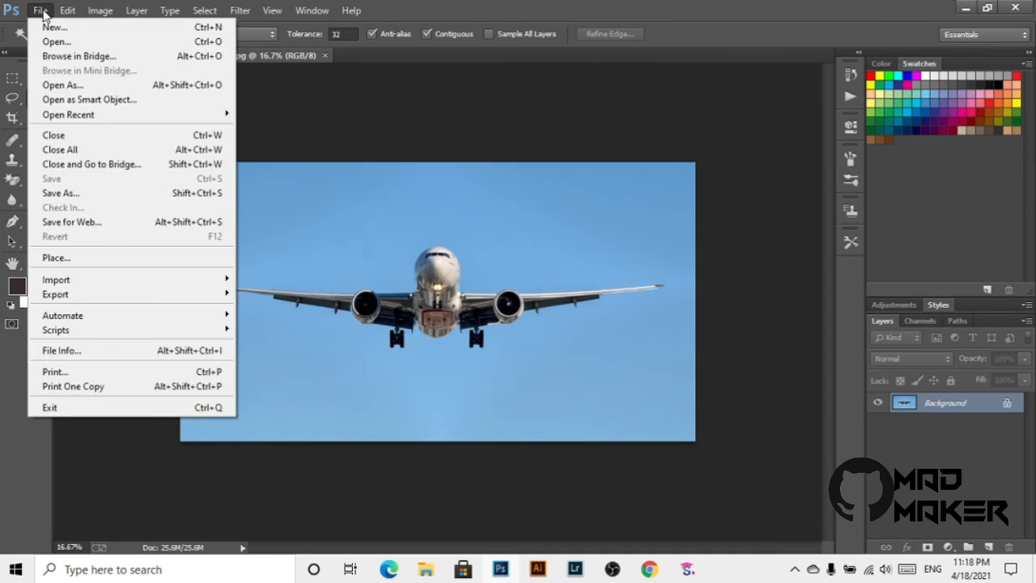
click(58, 42)
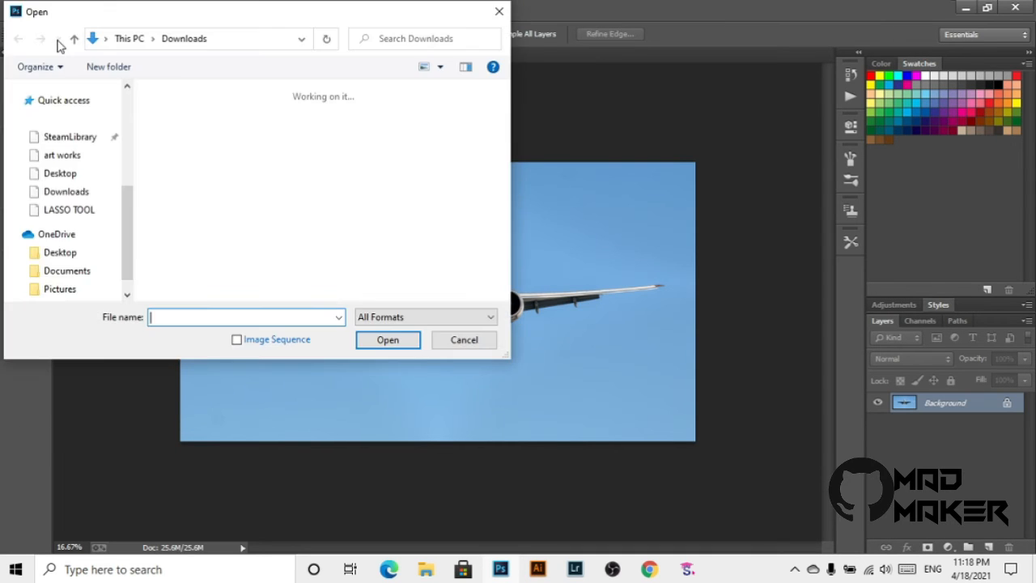
double_click(255, 162)
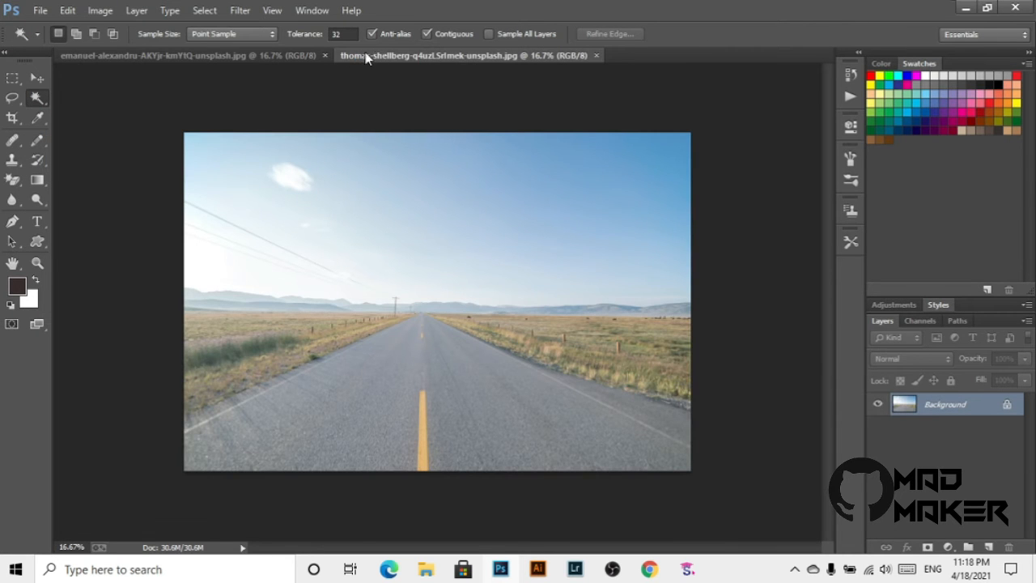
key(ctrl+Tab)
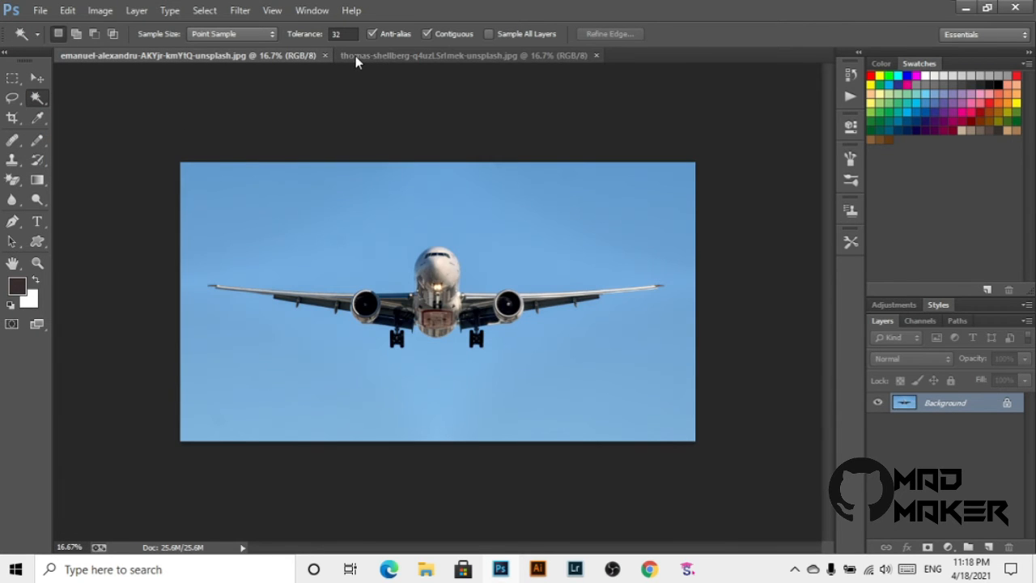
click(348, 55)
click(254, 53)
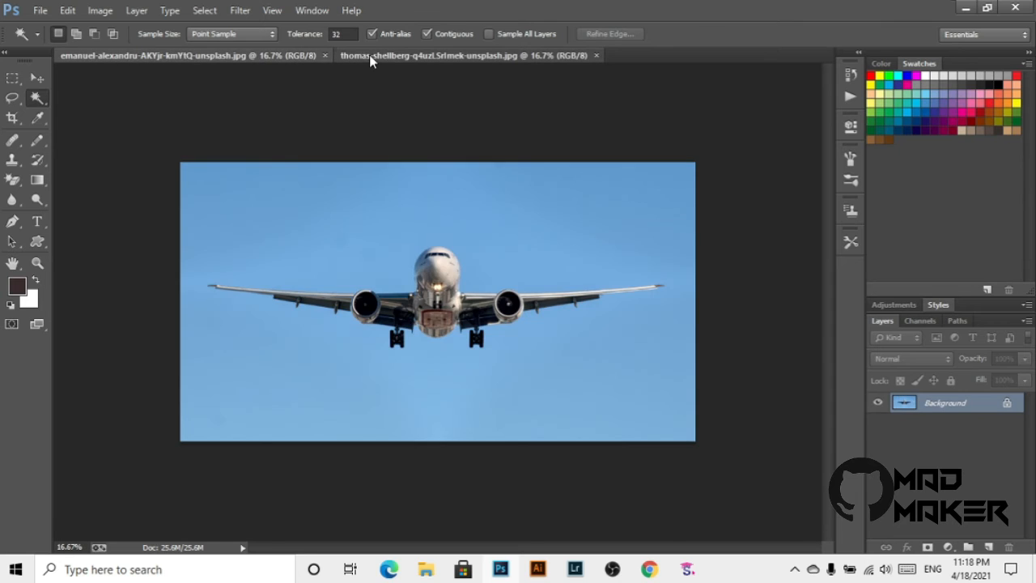
click(369, 55)
Step: Select the sky in the airplane photo with the Magic Wand tool at tolerance 32, and invert the selection to the airplane
click(36, 97)
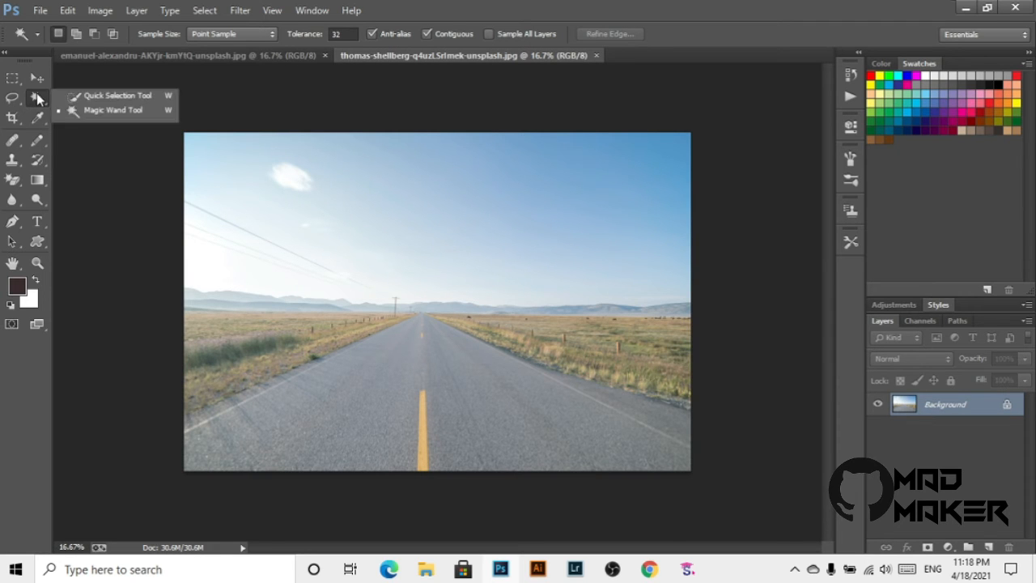
click(89, 94)
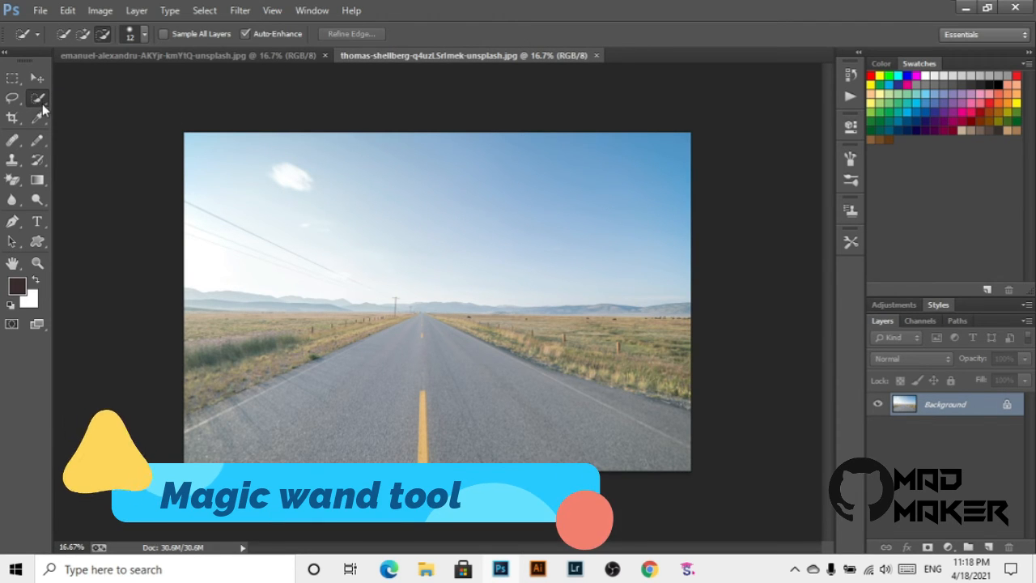
click(38, 100)
click(70, 111)
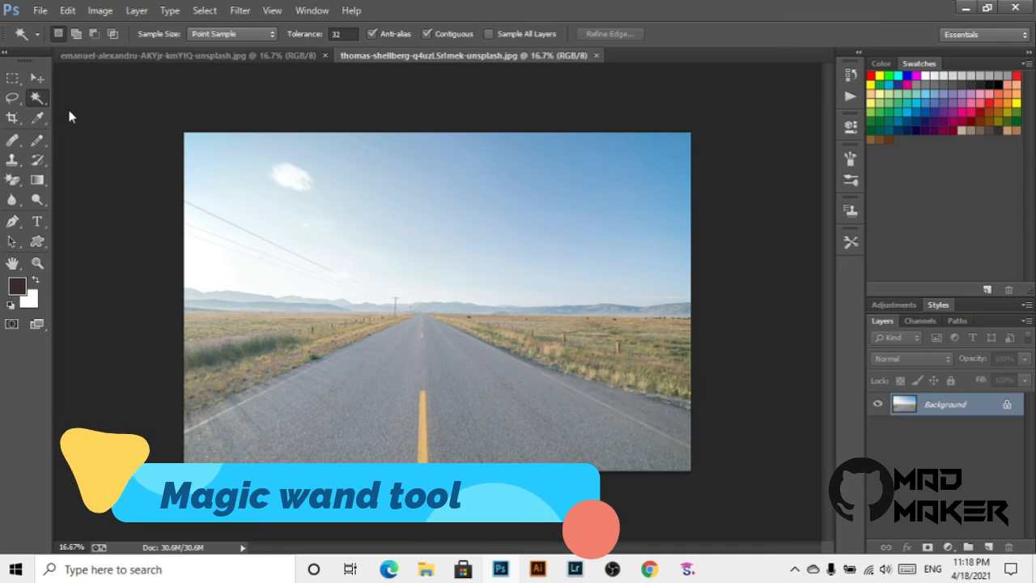
click(170, 55)
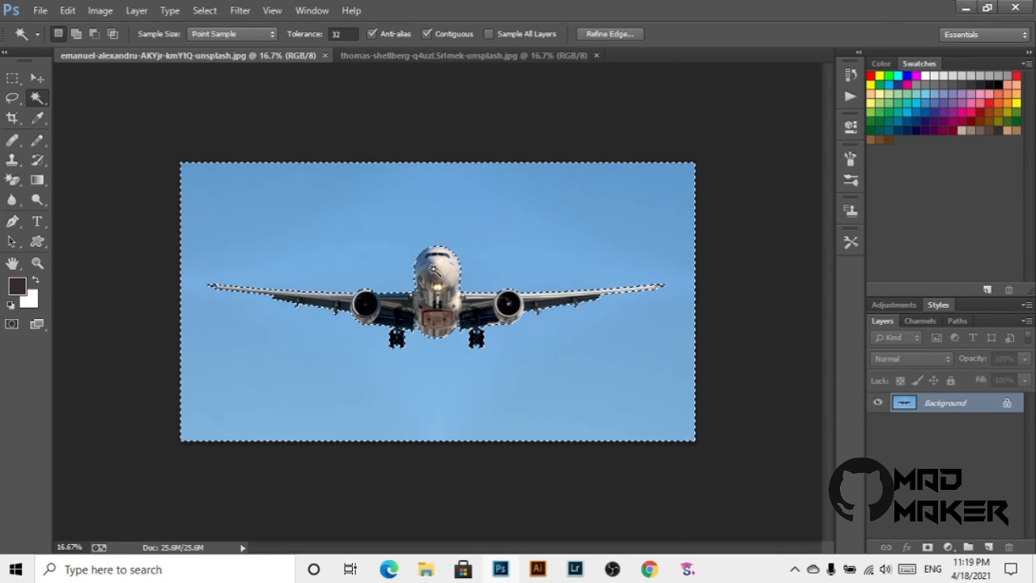
right_click(434, 270)
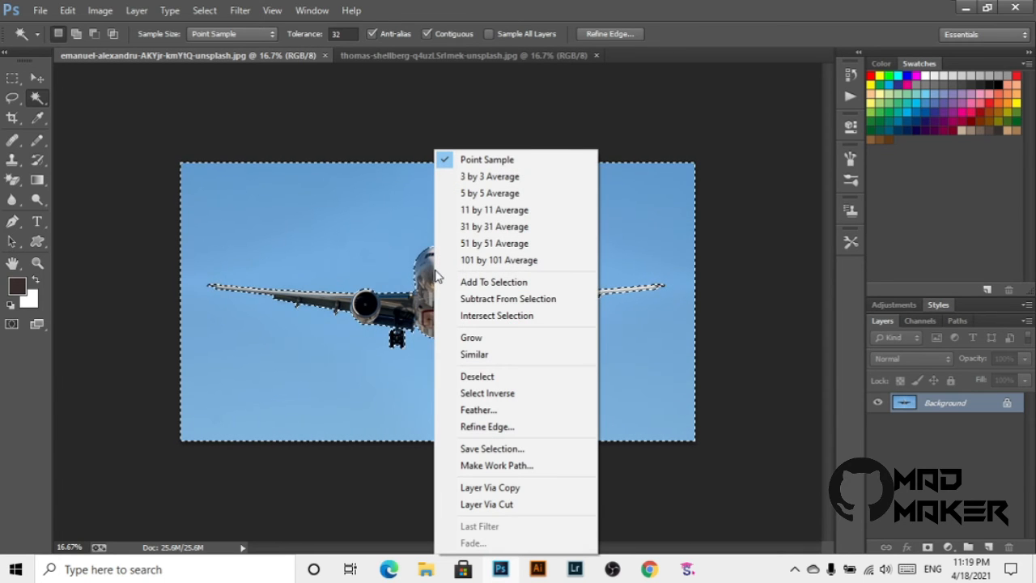
click(493, 395)
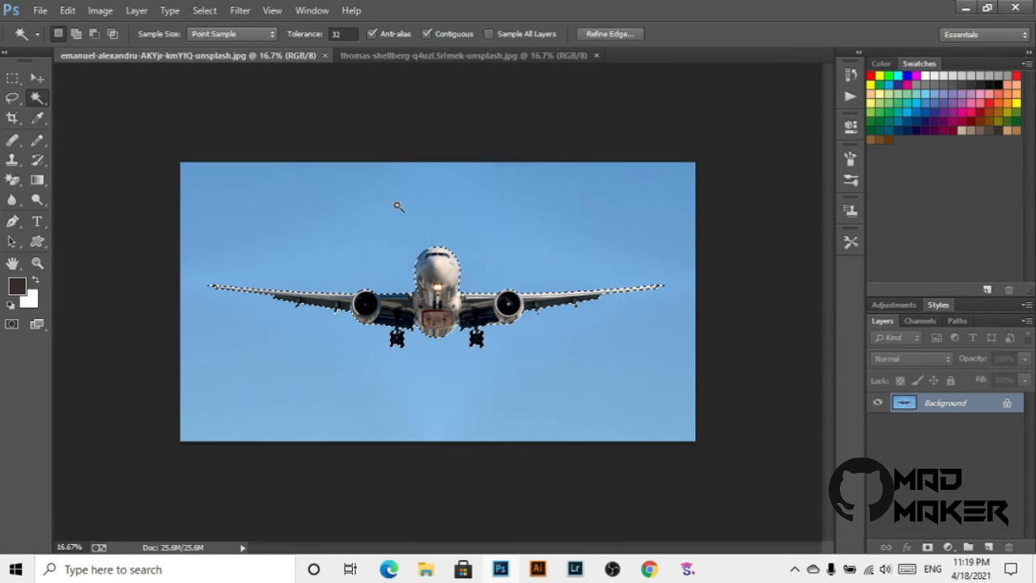
Step: Copy the selected airplane, paste it into the road photo and move it up above the horizon, centred over the road
click(67, 10)
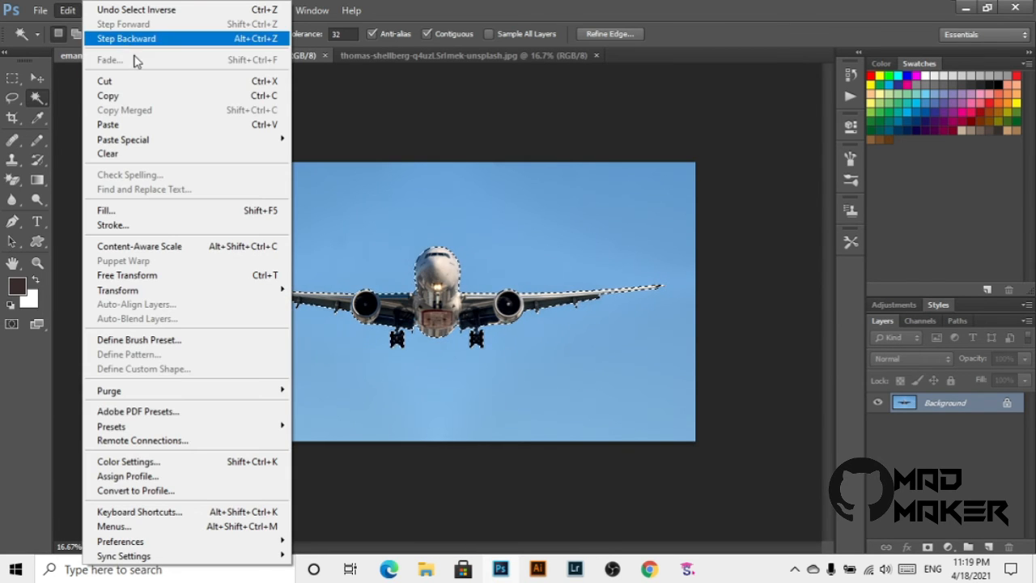
click(135, 102)
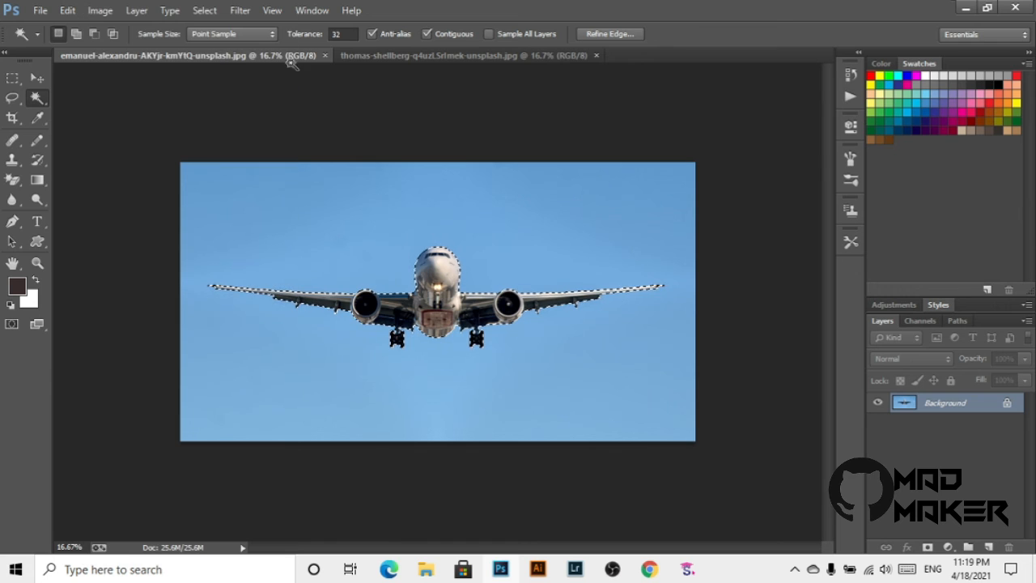
click(378, 53)
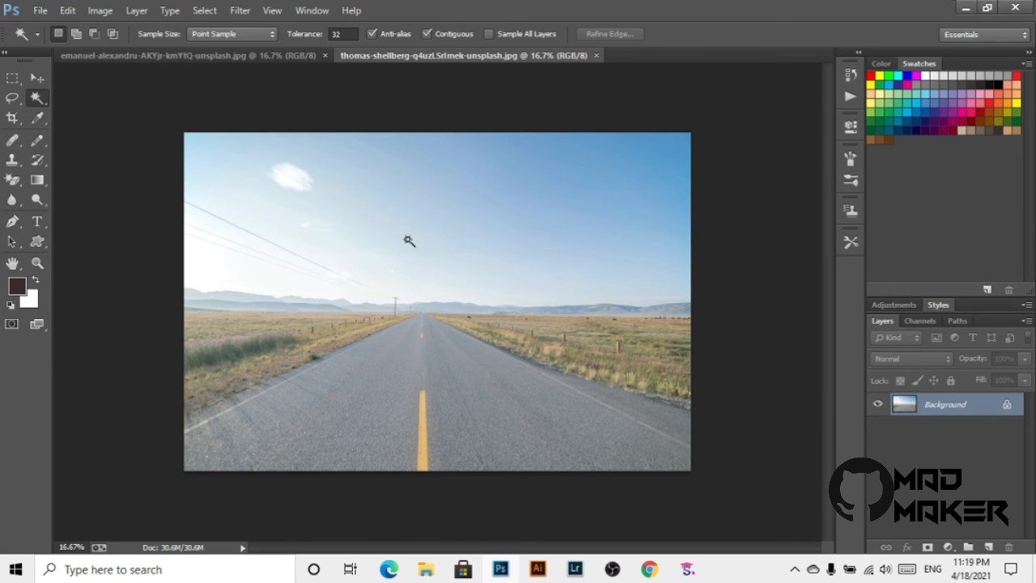
click(73, 12)
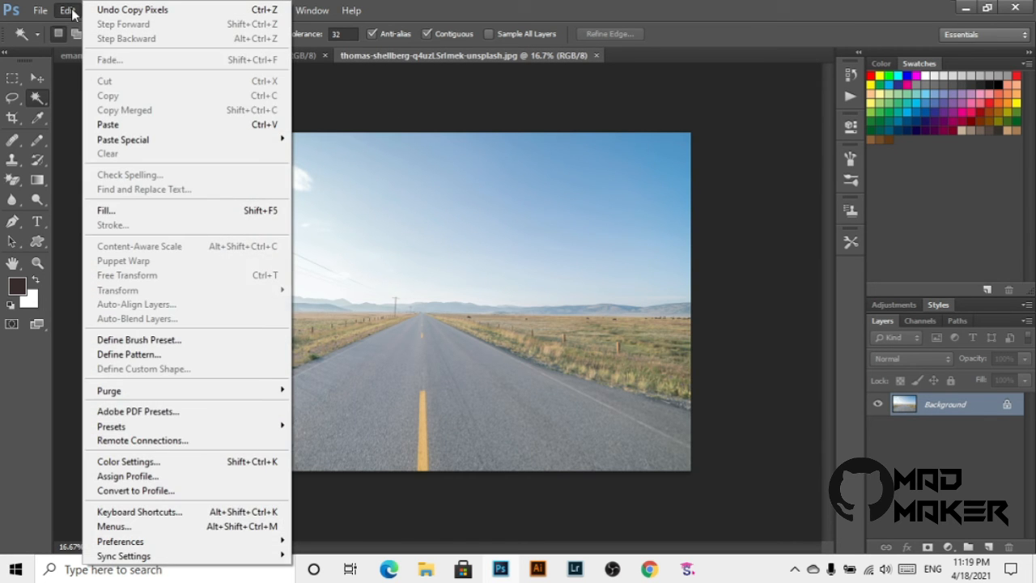
click(122, 123)
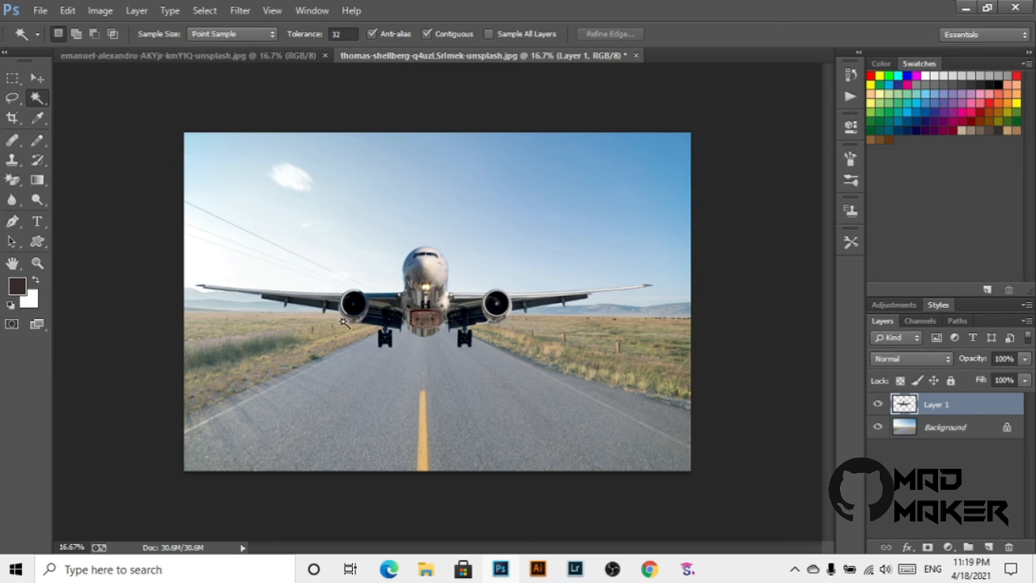
click(37, 79)
drag(433, 310, 434, 250)
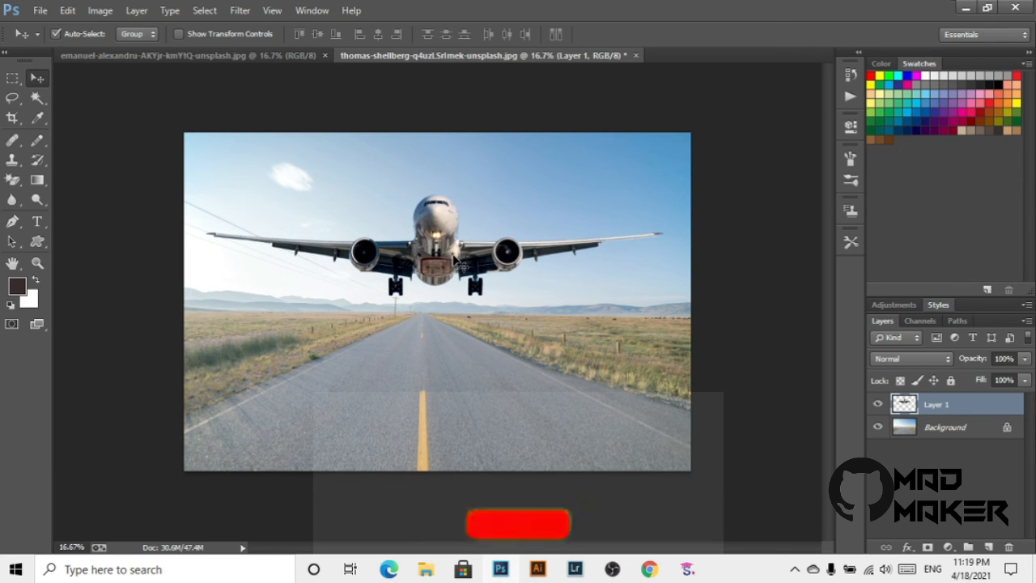